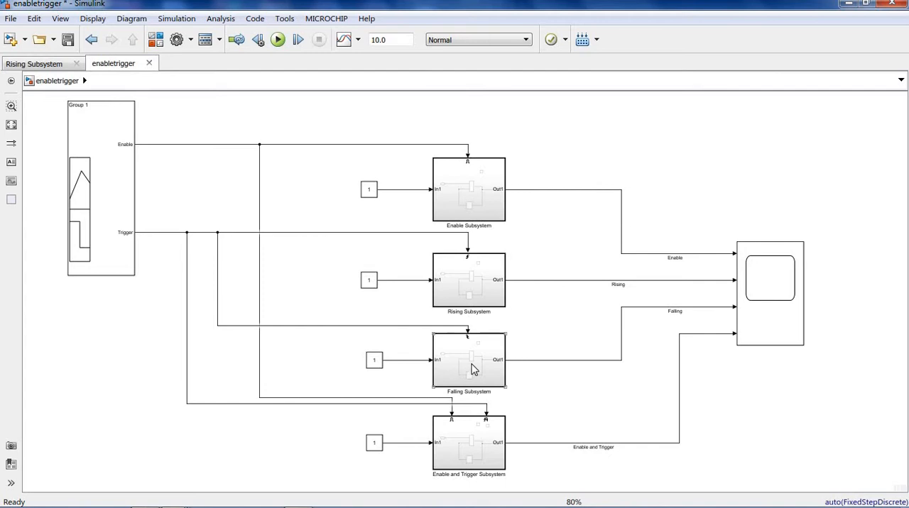
- Examine the top-level model's signal source, its conditionally executed subsystems and the scope
left_click(474, 369)
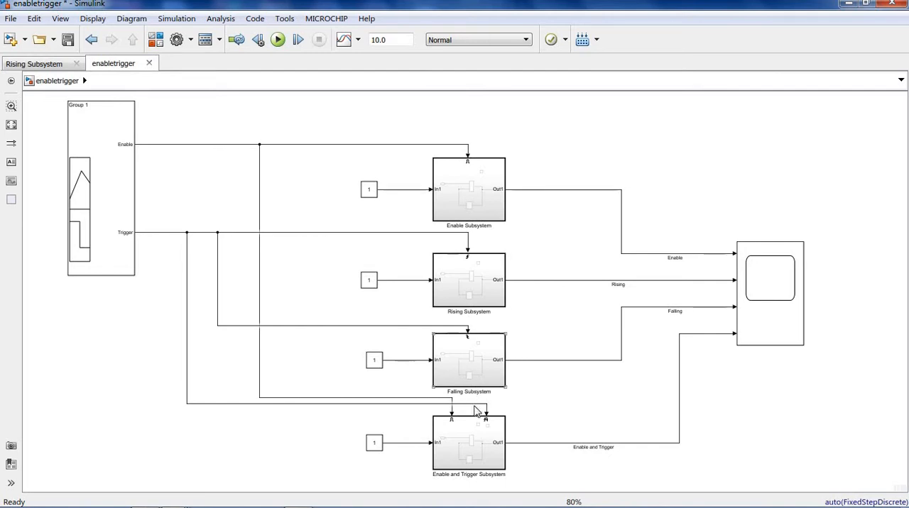
left_click(470, 455)
left_click(116, 197)
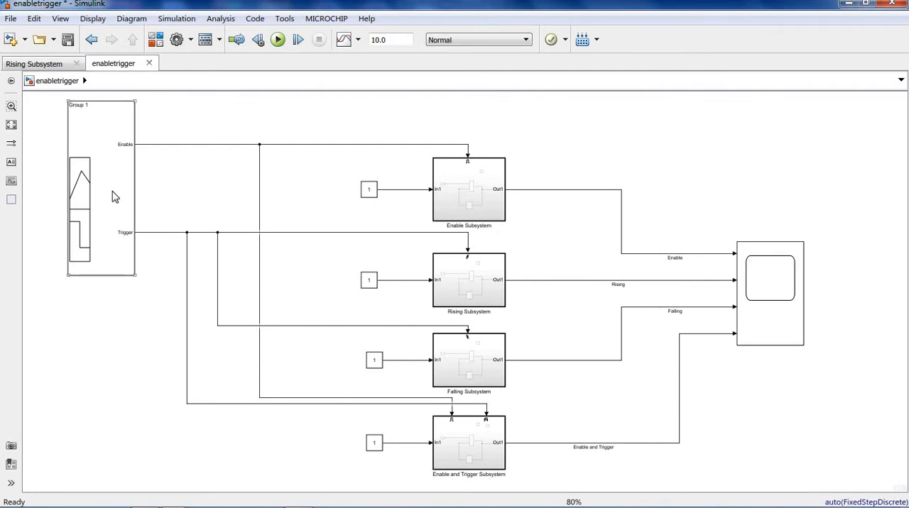
left_click(209, 183)
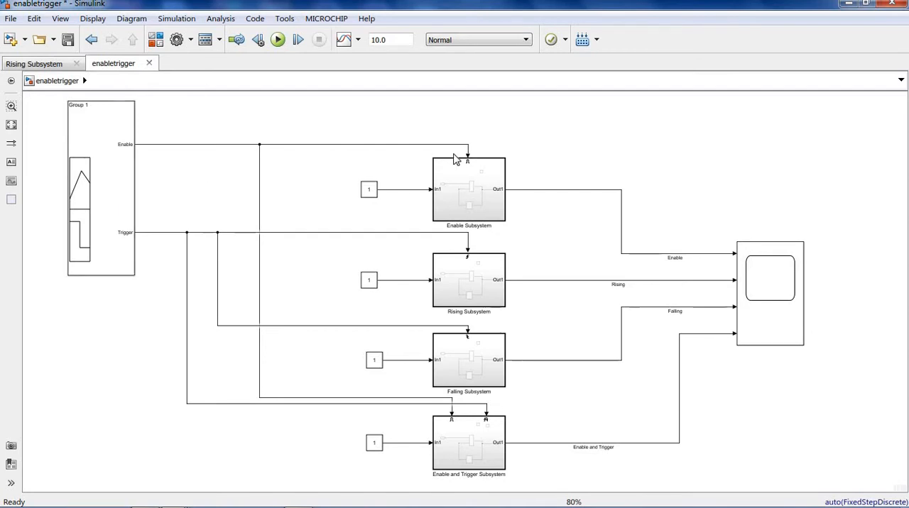
left_click(761, 321)
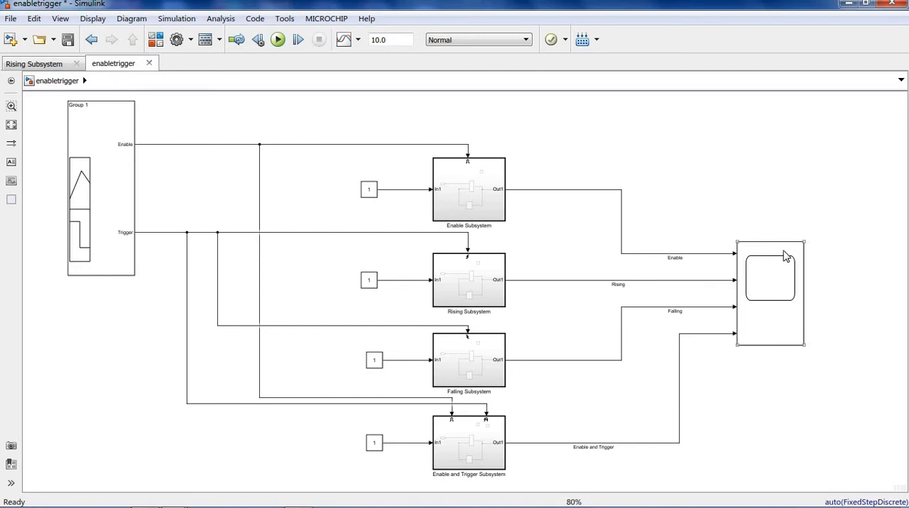
left_click(752, 190)
- Inspect the "States when enabling" options of the Enable block inside Enable Subsystem, then return to the top-level model
left_click(472, 184)
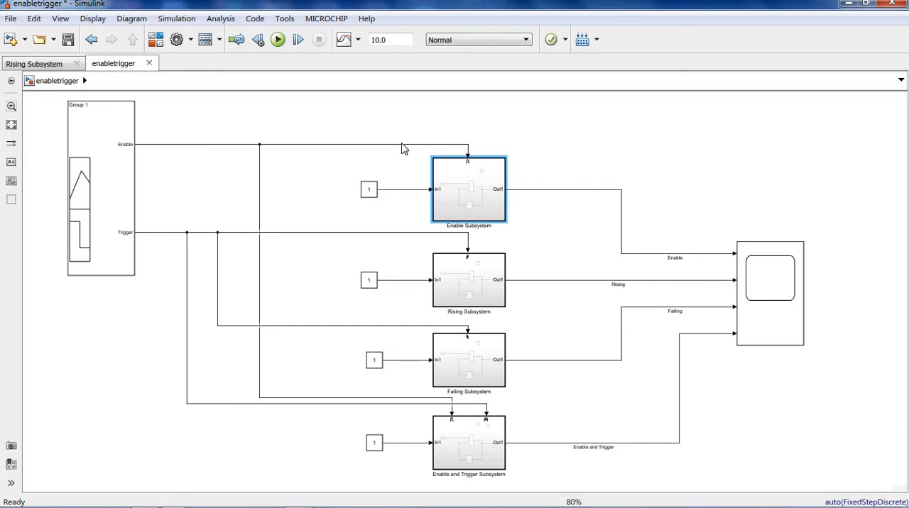
double_click(460, 186)
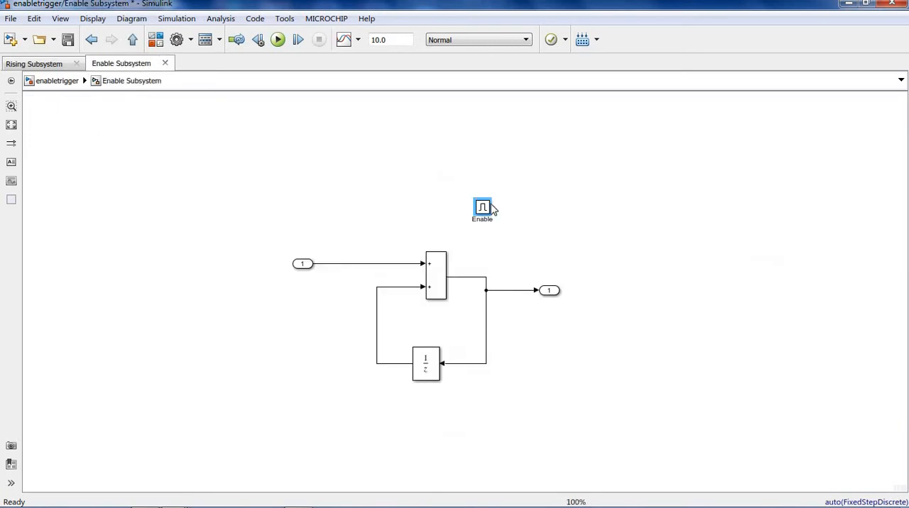
left_click(509, 218)
double_click(483, 206)
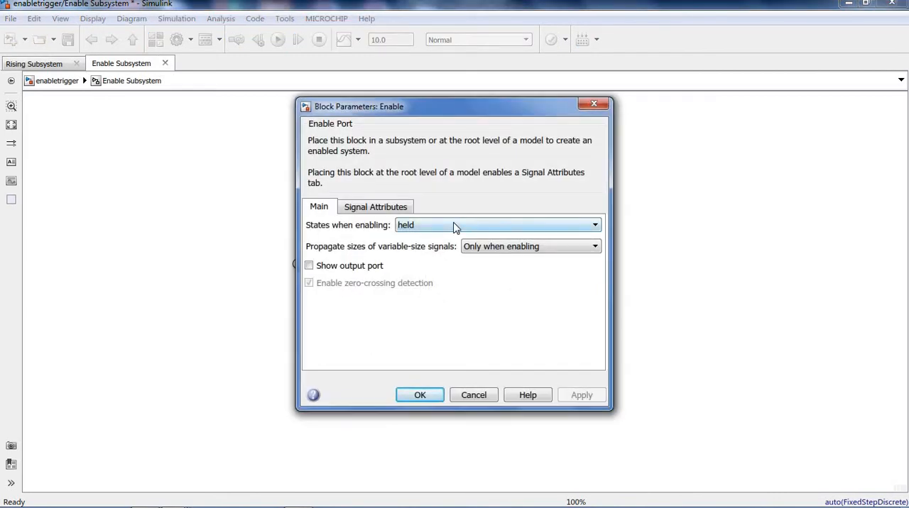
left_click(452, 227)
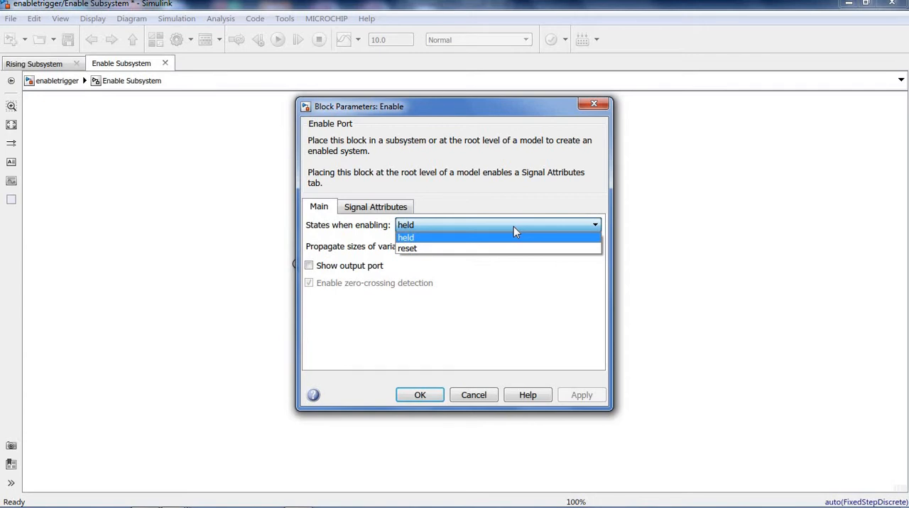
left_click(589, 104)
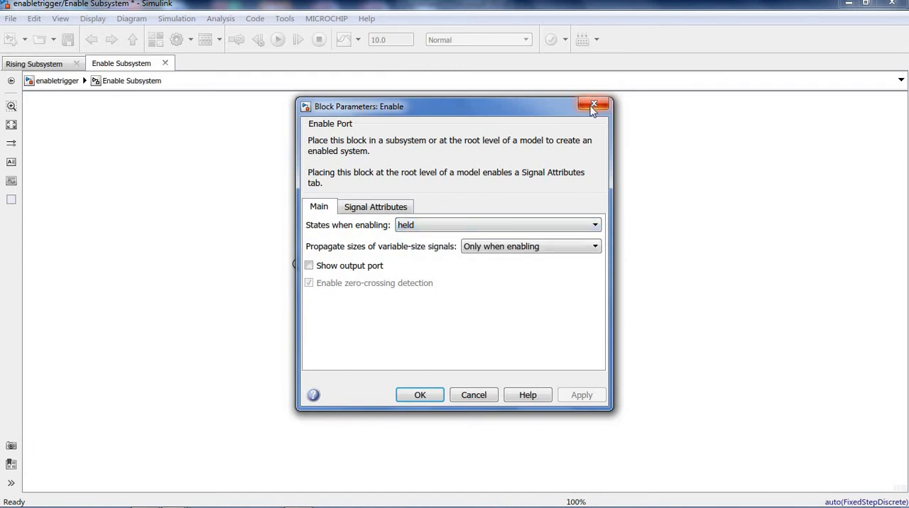
left_click(593, 106)
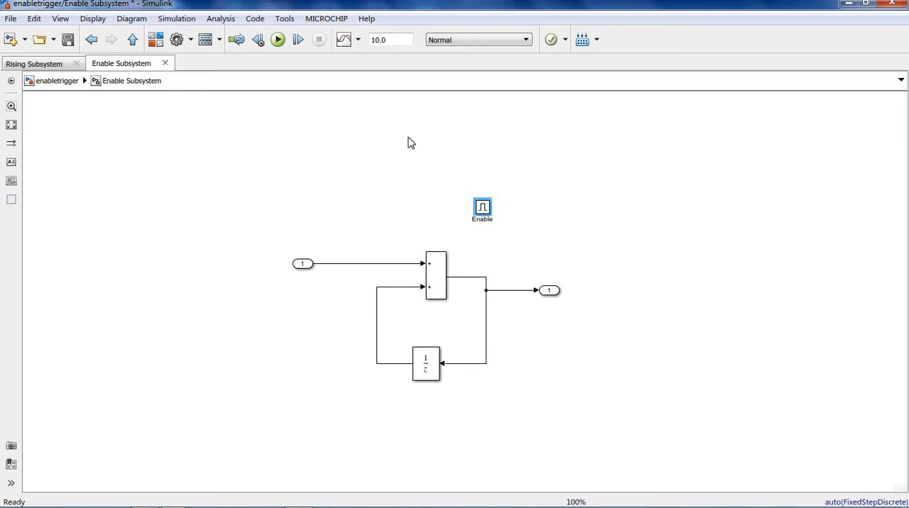
left_click(132, 39)
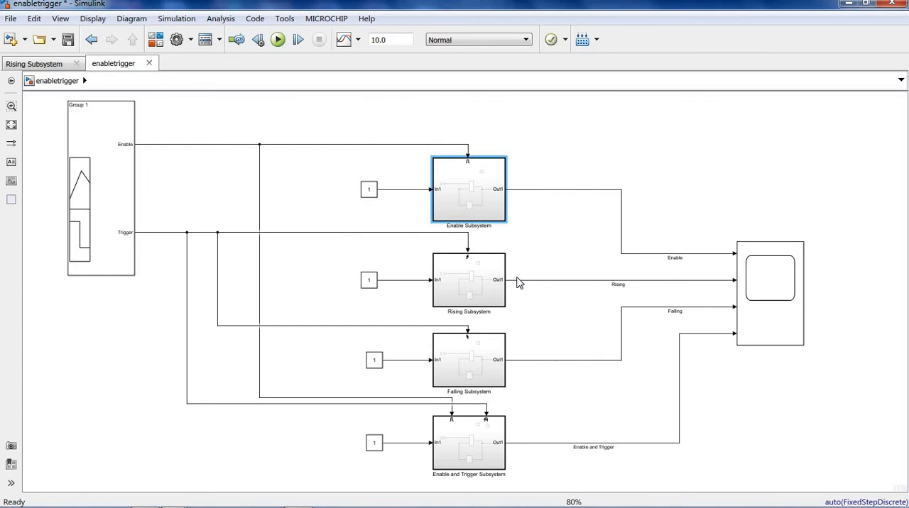
- Set the Trigger block inside Rising Subsystem to the rising trigger type, then return to the top-level model
double_click(470, 286)
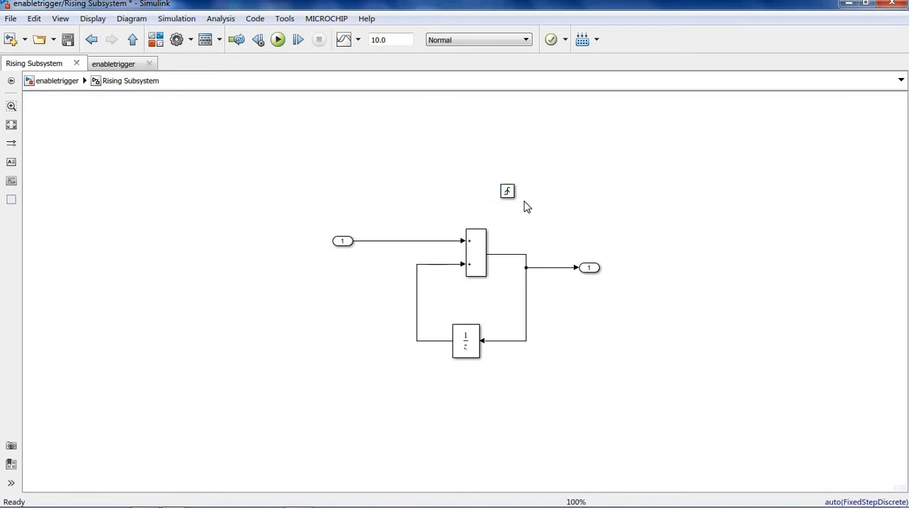
left_click(508, 193)
double_click(508, 194)
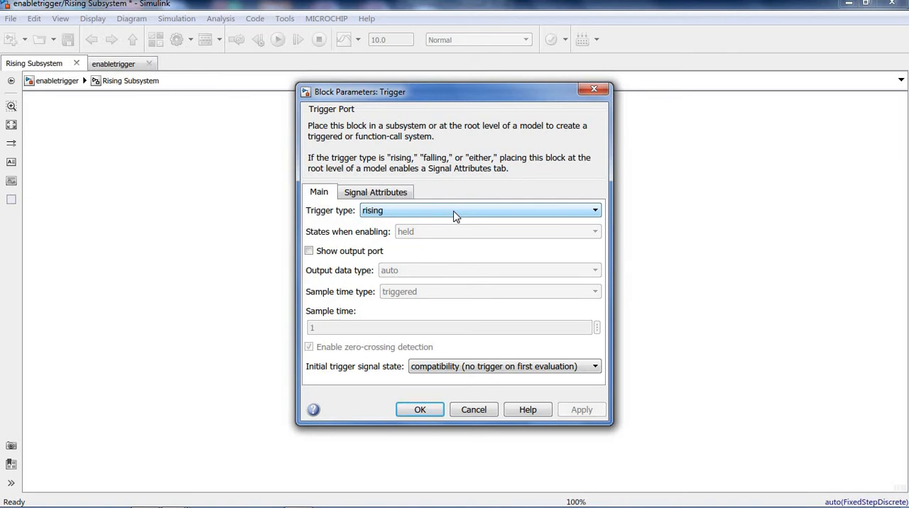
left_click(454, 213)
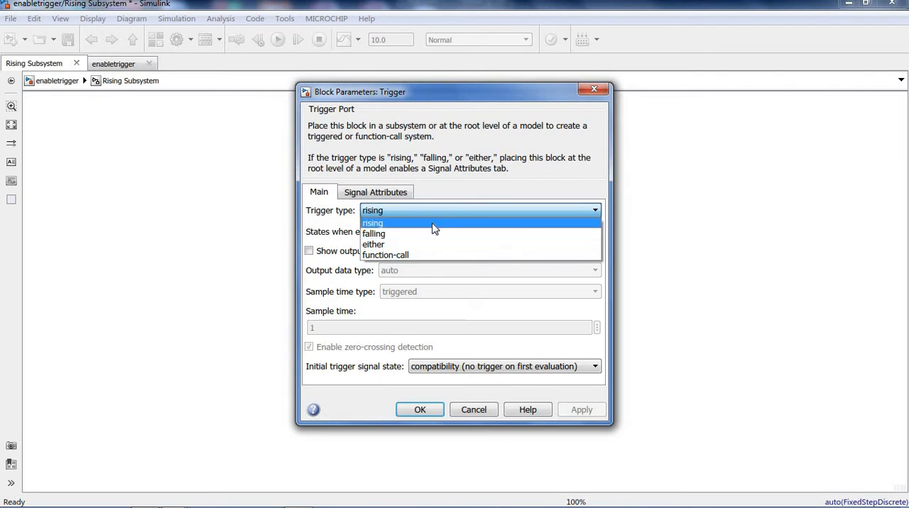
left_click(423, 224)
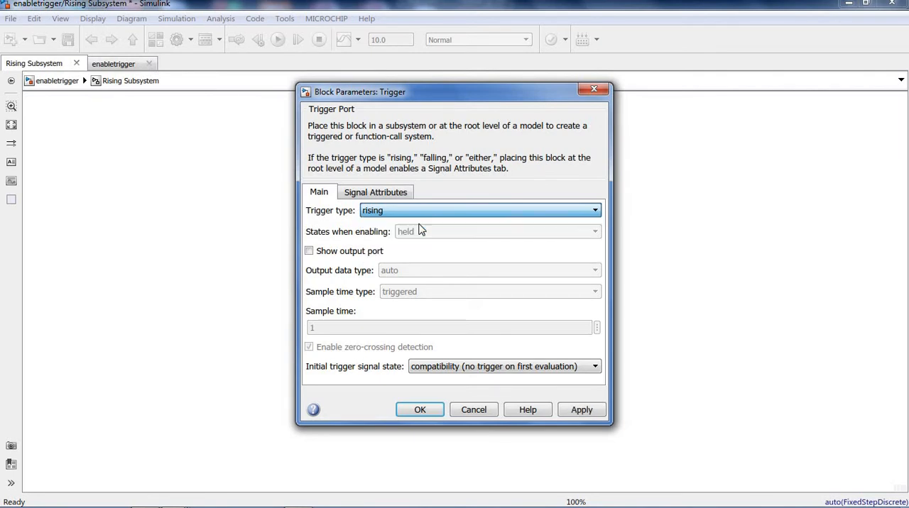
left_click(582, 412)
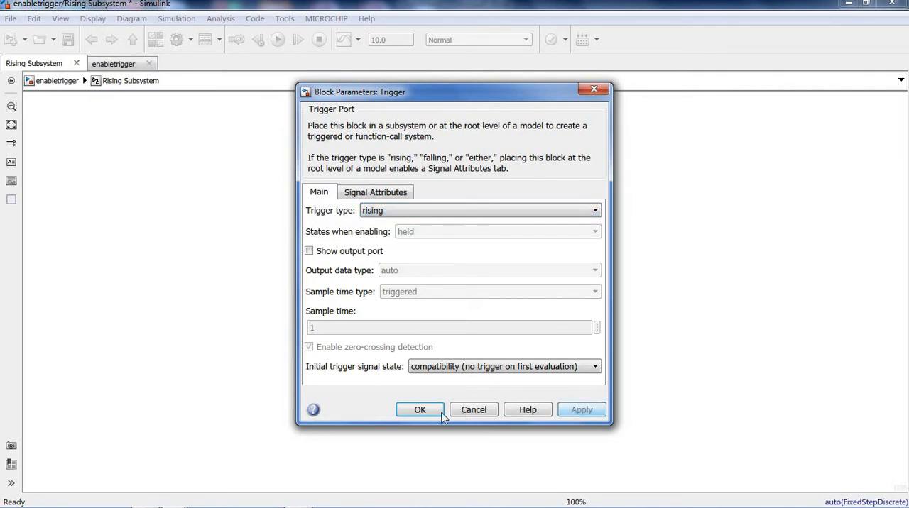
left_click(420, 410)
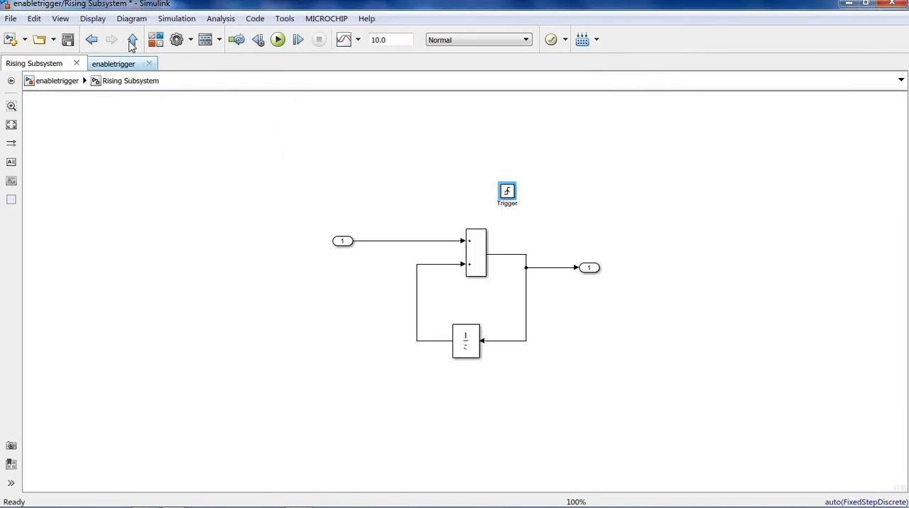
left_click(131, 42)
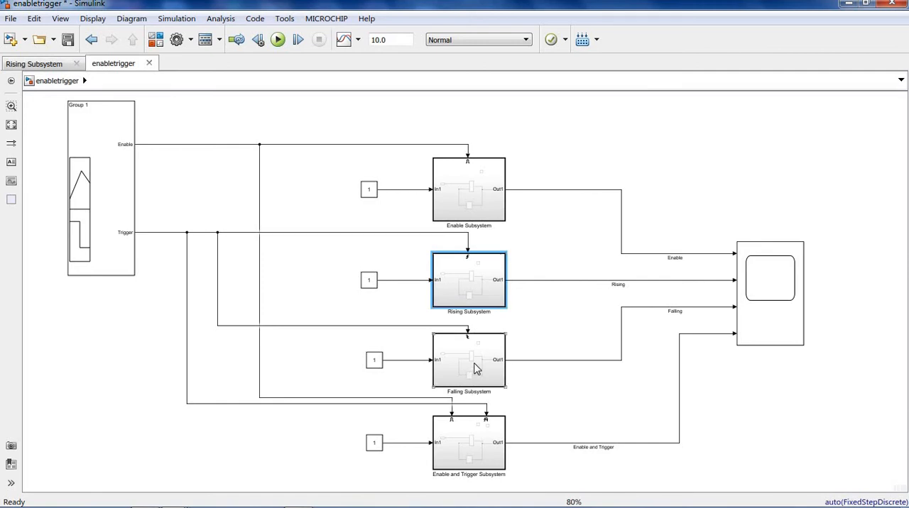
- Check the trigger type of the Trigger block inside Falling Subsystem, then return to the top-level model
double_click(477, 365)
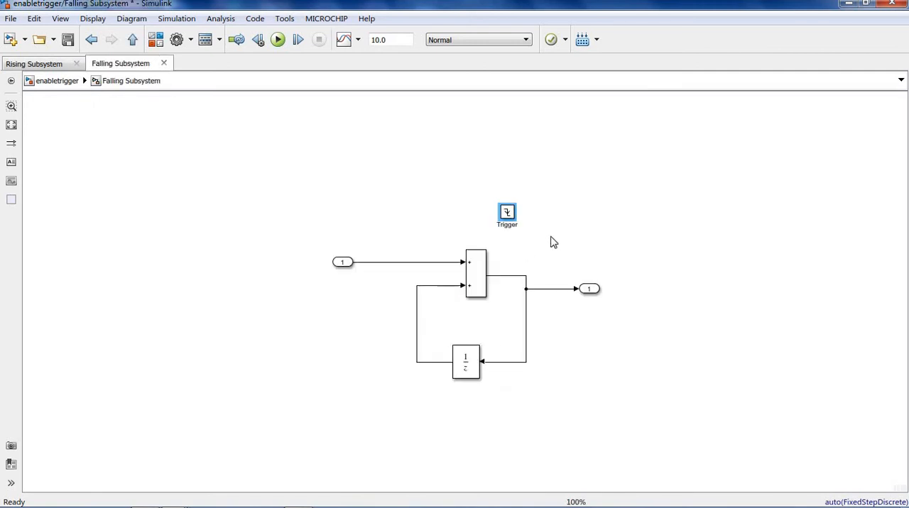
double_click(507, 213)
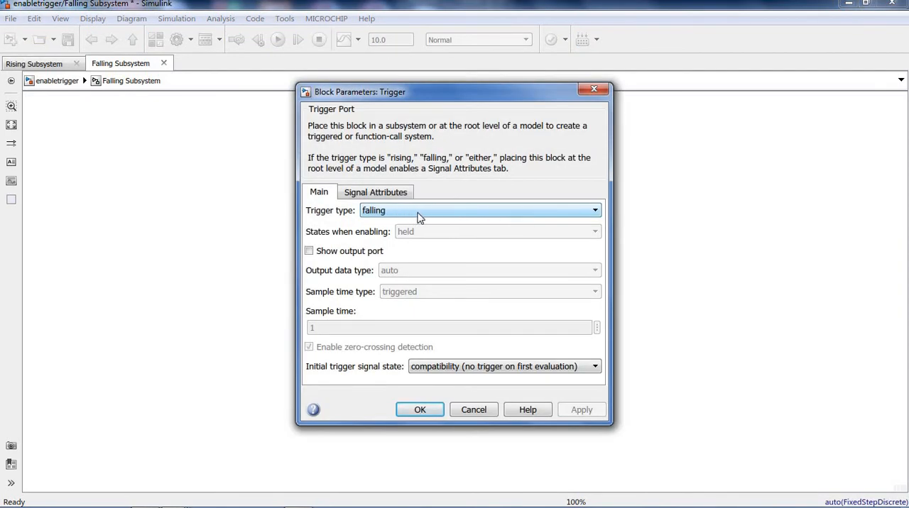
left_click(428, 412)
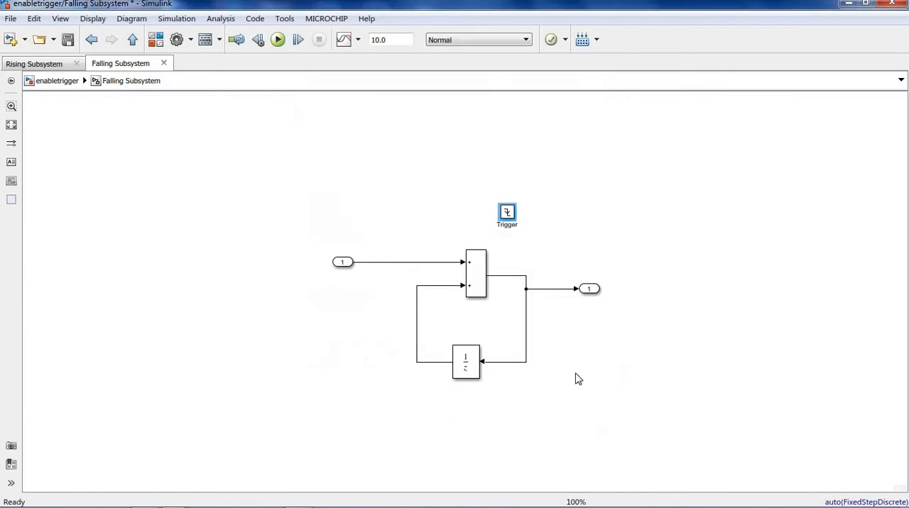
left_click(132, 40)
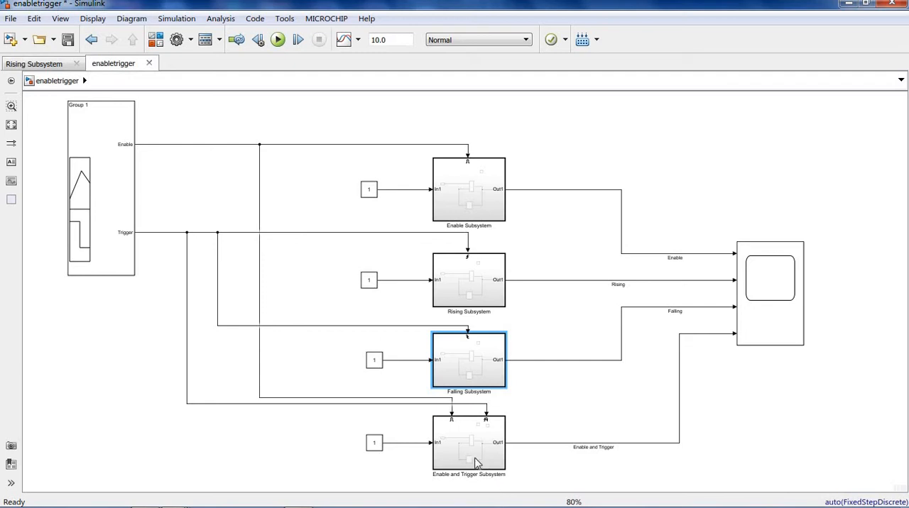
- Open the Group 1 signal source and examine the Enable waveform and the first rising and falling edges of Trigger
left_click(474, 458)
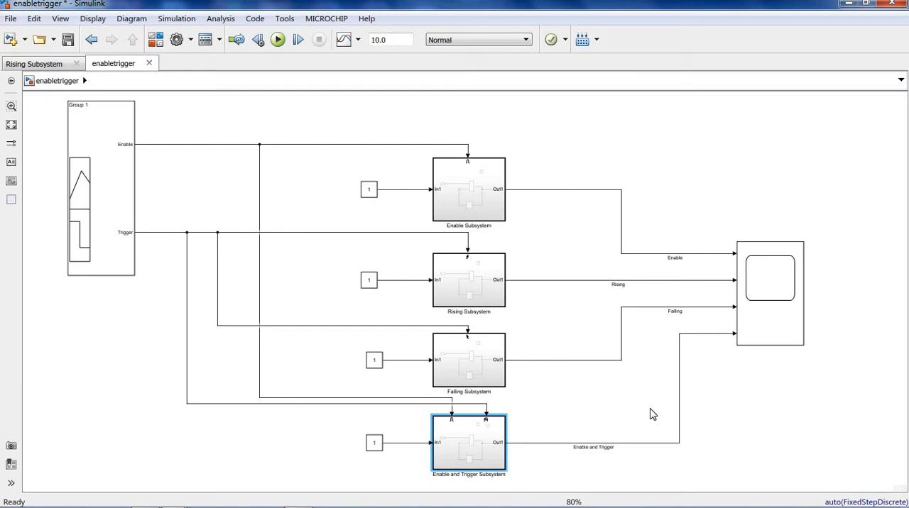
double_click(108, 190)
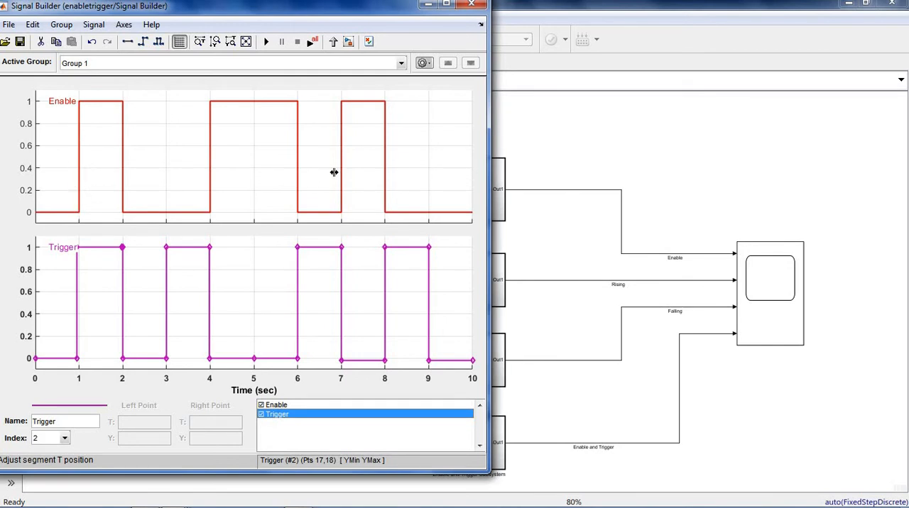
left_click(64, 212)
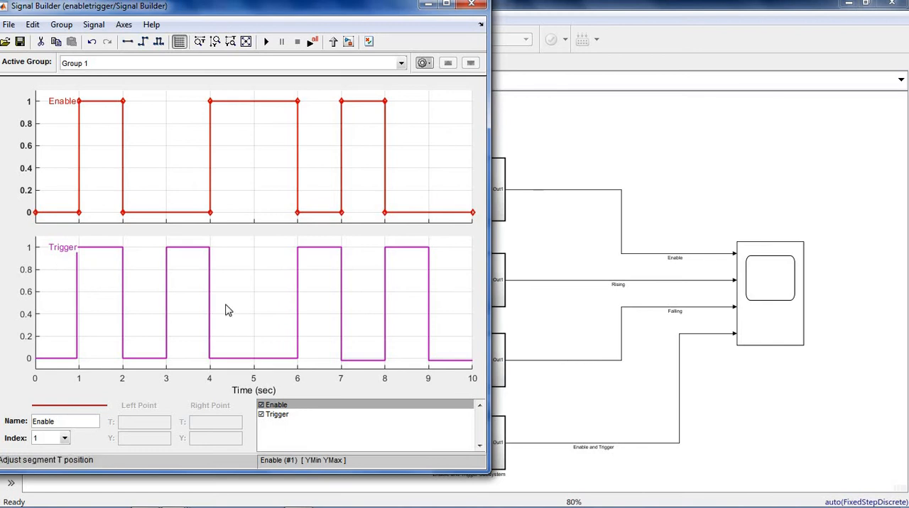
left_click(75, 295)
left_click(76, 297)
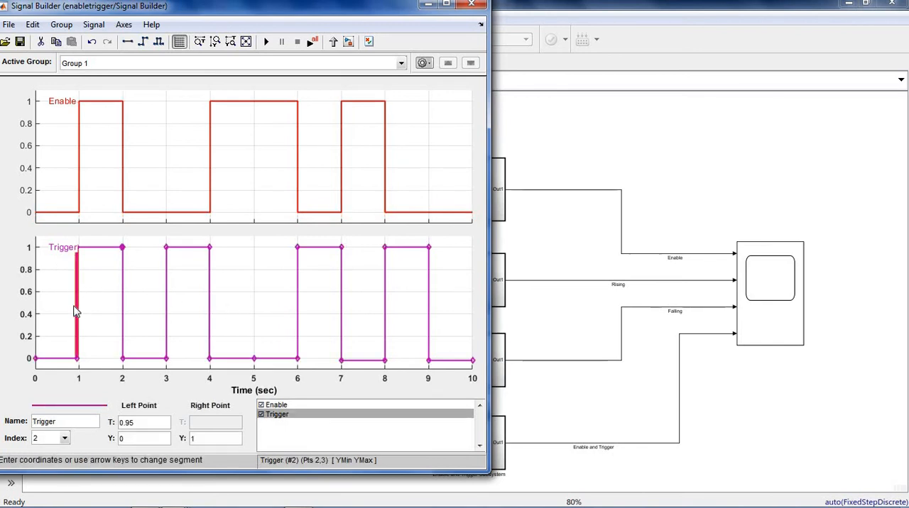
left_click(124, 296)
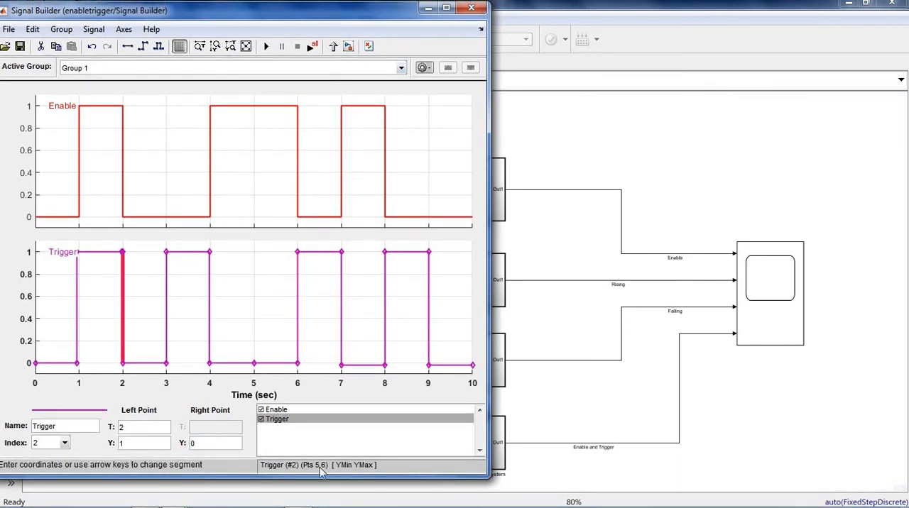
- Open the Scope and arrange its window side by side with an enlarged Signal Builder window
double_click(761, 313)
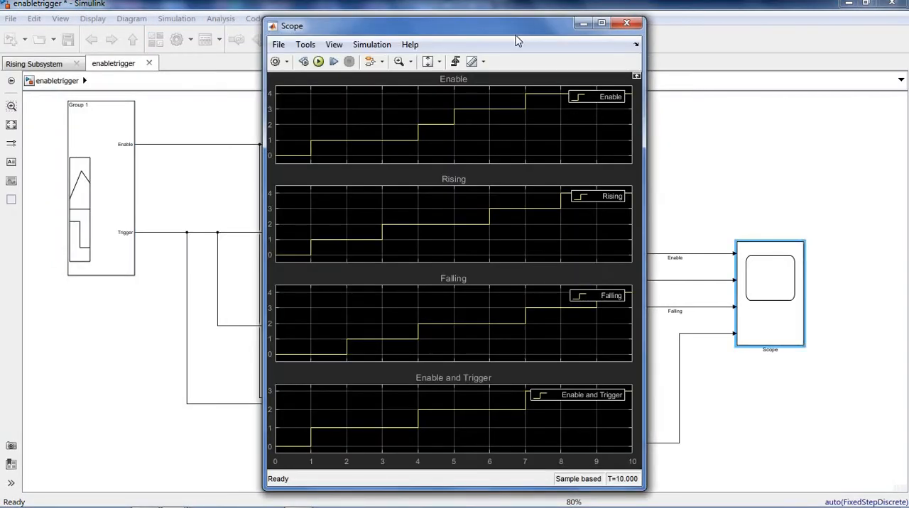
left_click_drag(517, 37, 774, 17)
left_click_drag(786, 469, 785, 497)
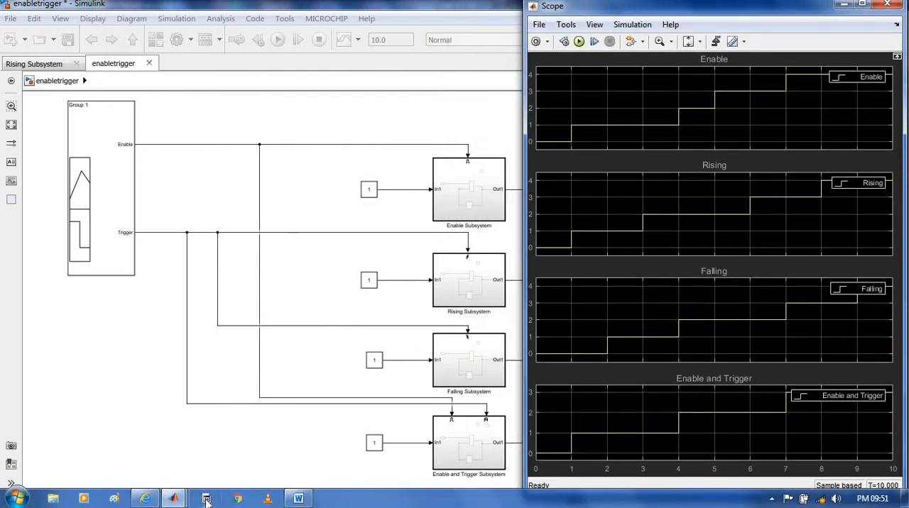
mouse_move(174, 499)
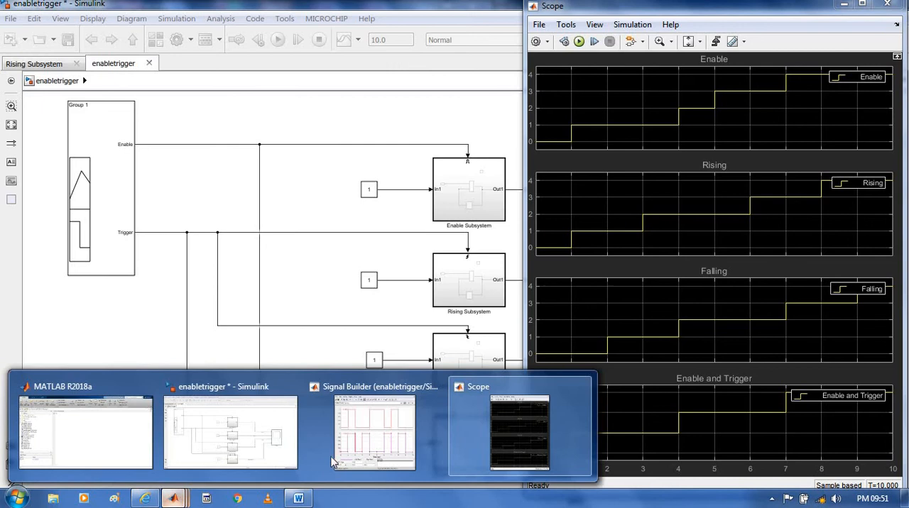
left_click(400, 456)
left_click_drag(489, 201, 511, 205)
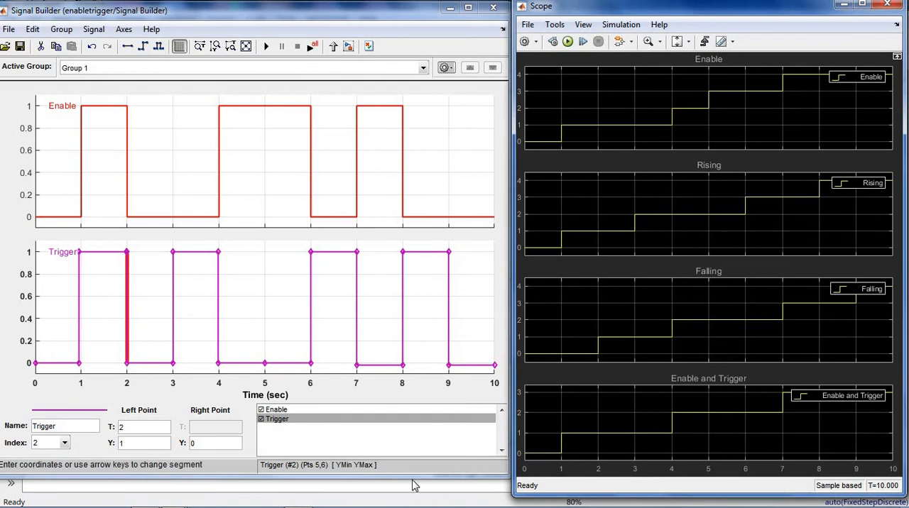
left_click_drag(412, 480, 412, 493)
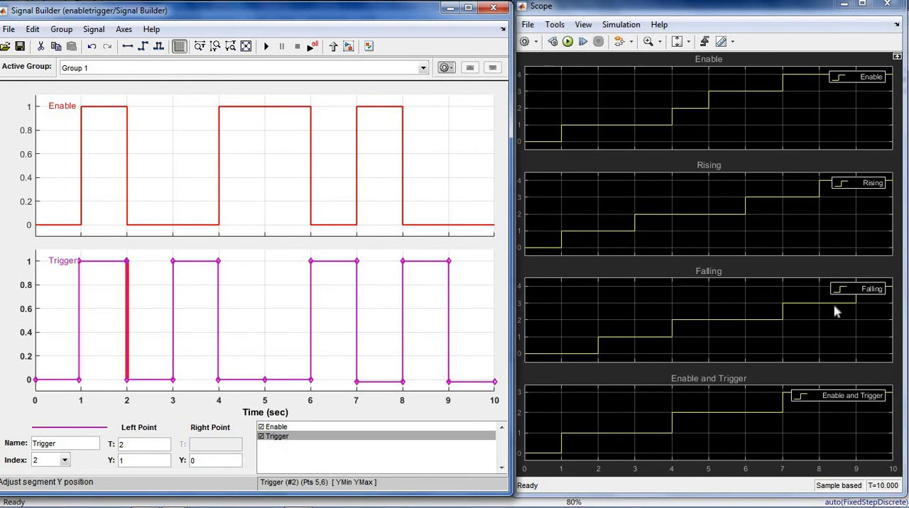
- Start the simulation in stepping mode and advance it to T=2, comparing the four scope traces with the Enable and Trigger waveforms
left_click(585, 42)
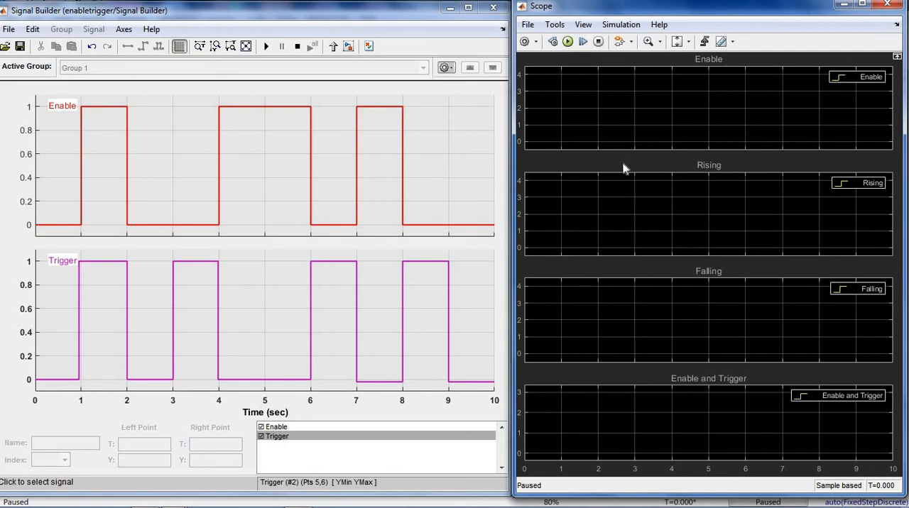
left_click(583, 44)
left_click(584, 42)
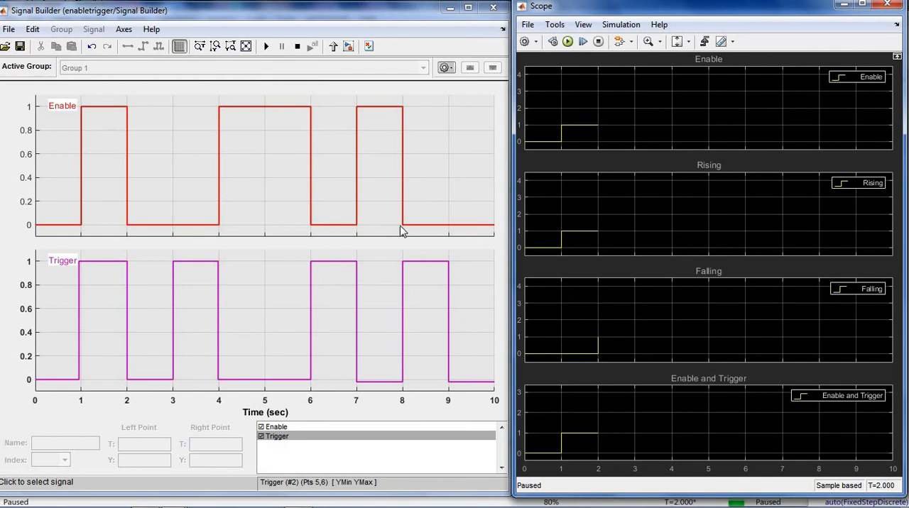
left_click(78, 319)
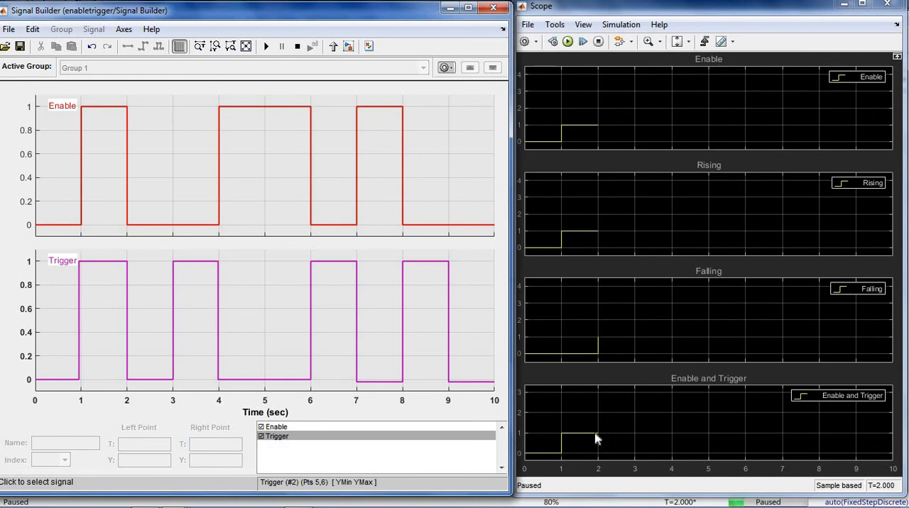
- Step the paused simulation forward one time step at a time to T=5, checking each output against the input edges
left_click(584, 42)
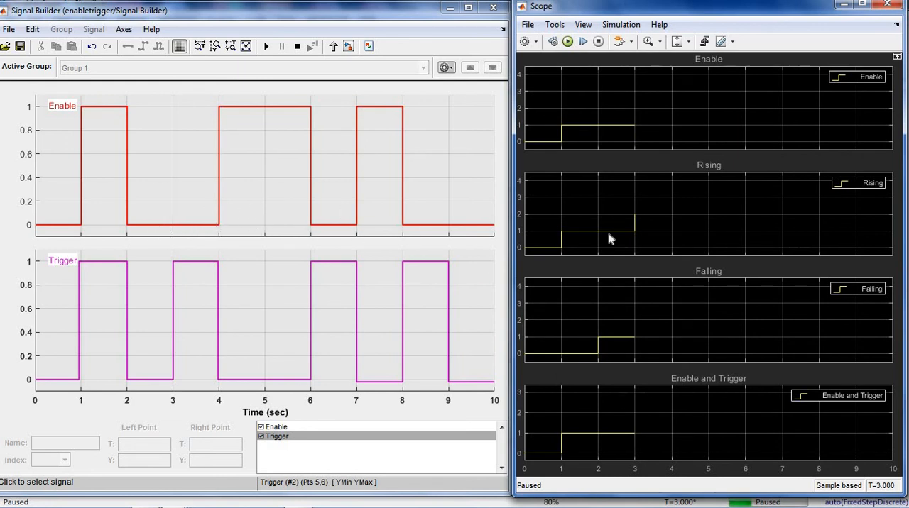
left_click(583, 42)
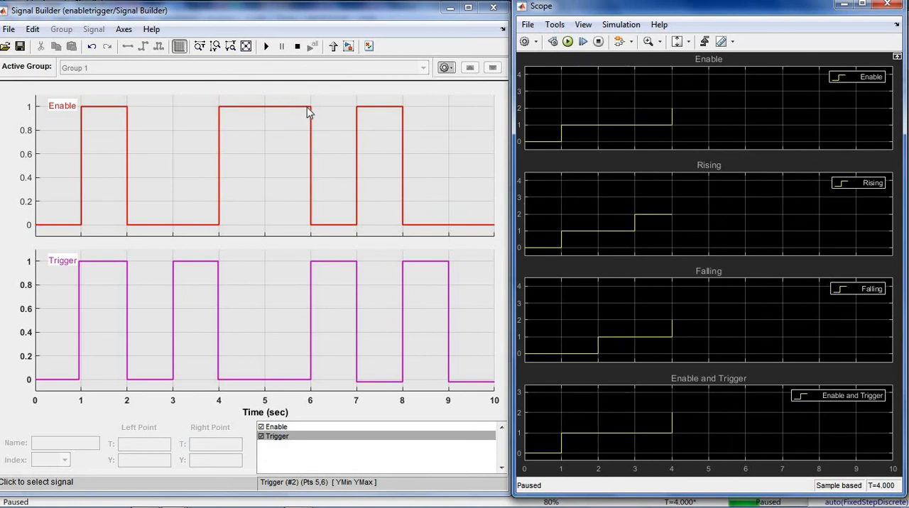
left_click(584, 42)
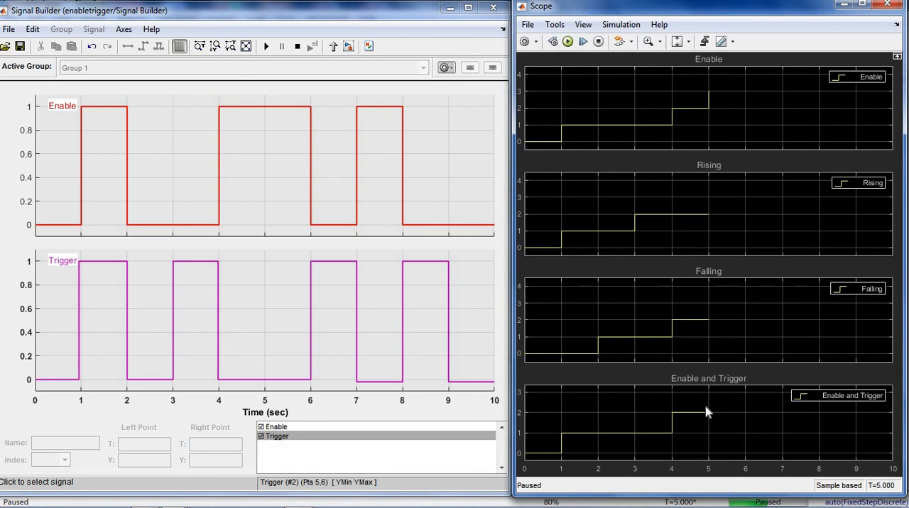
- Step the simulation through the remaining time steps to T=10 and resume it so the run finishes
left_click(586, 42)
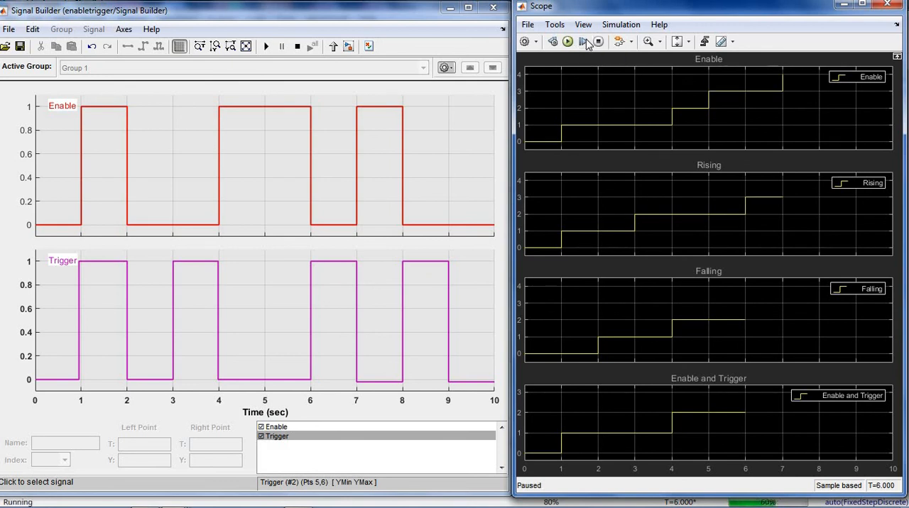
left_click(586, 42)
left_click(585, 43)
left_click(586, 43)
left_click(586, 43)
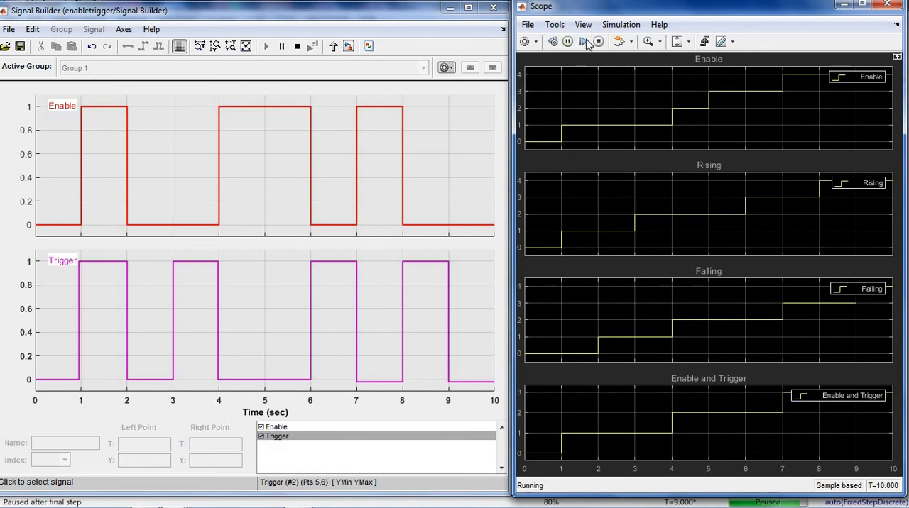
left_click(568, 42)
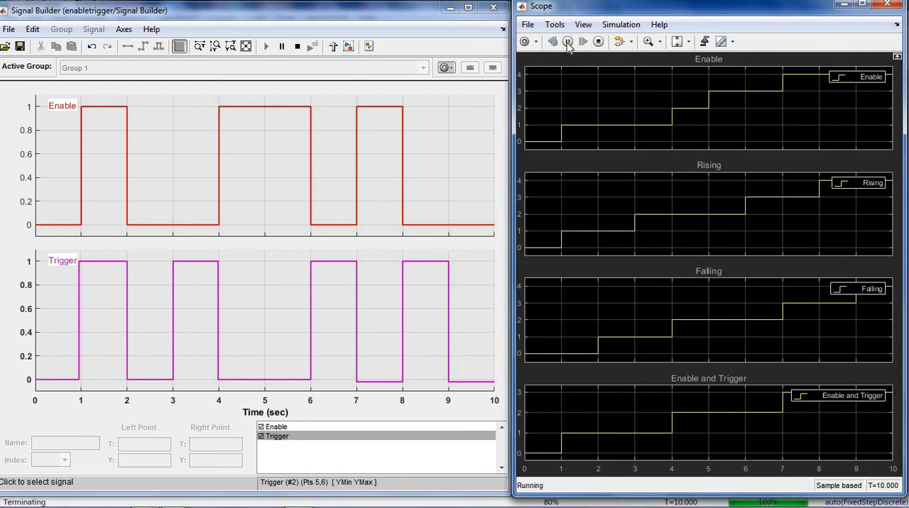